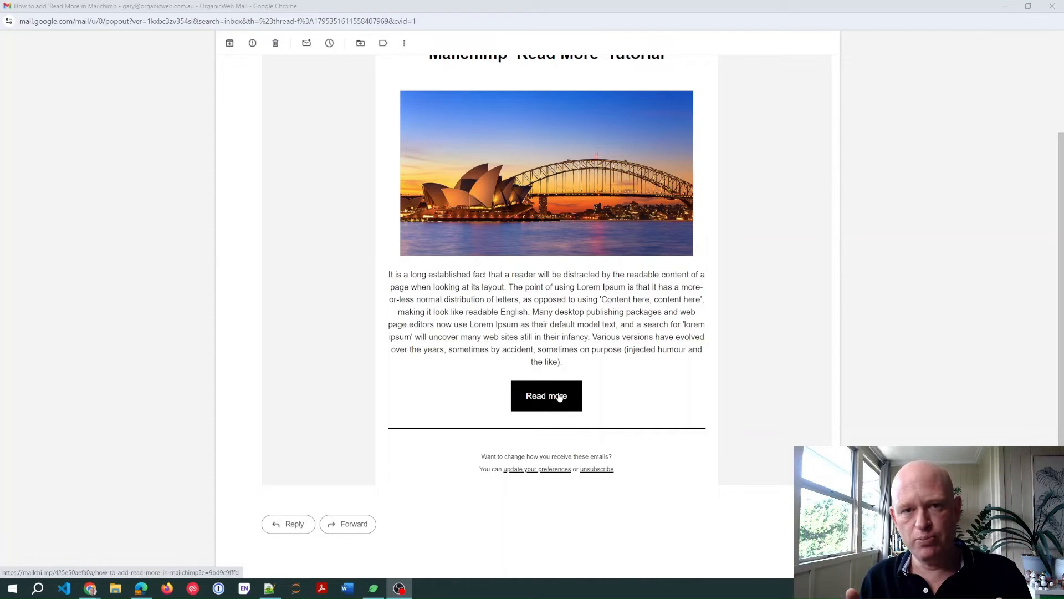
Review the received tutorial email, follow its Read more link, and examine the full web version of the newsletter.
scroll(560, 397, up, 3)
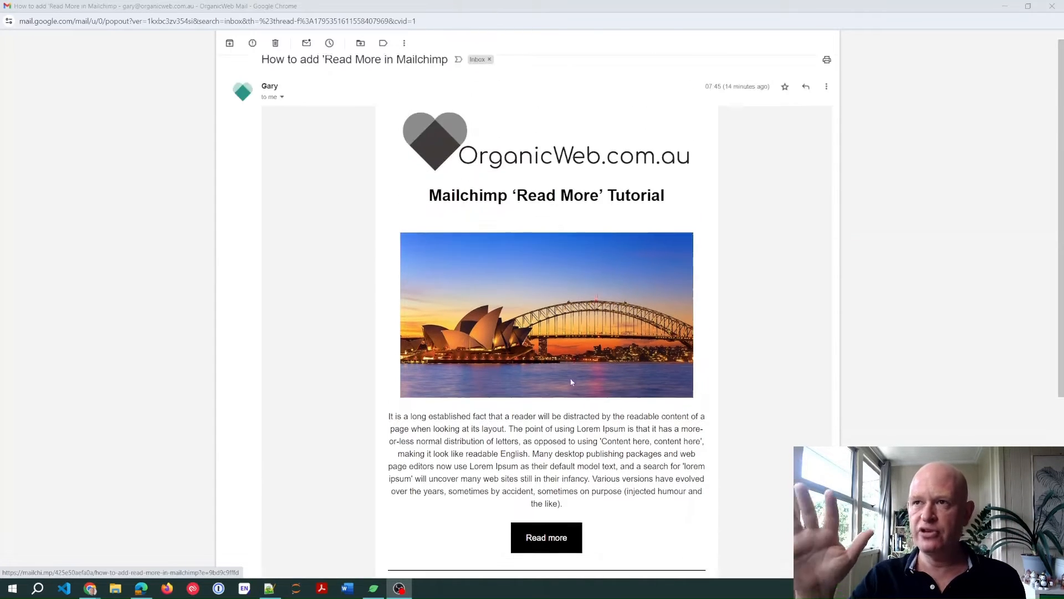
scroll(535, 402, down, 2)
scroll(533, 404, down, 2)
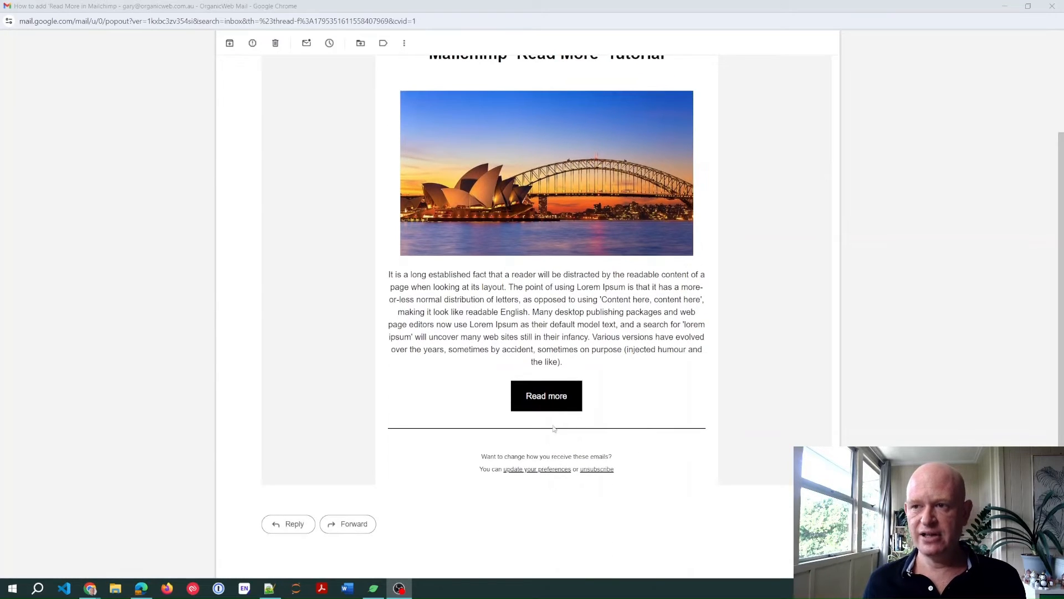
click(557, 398)
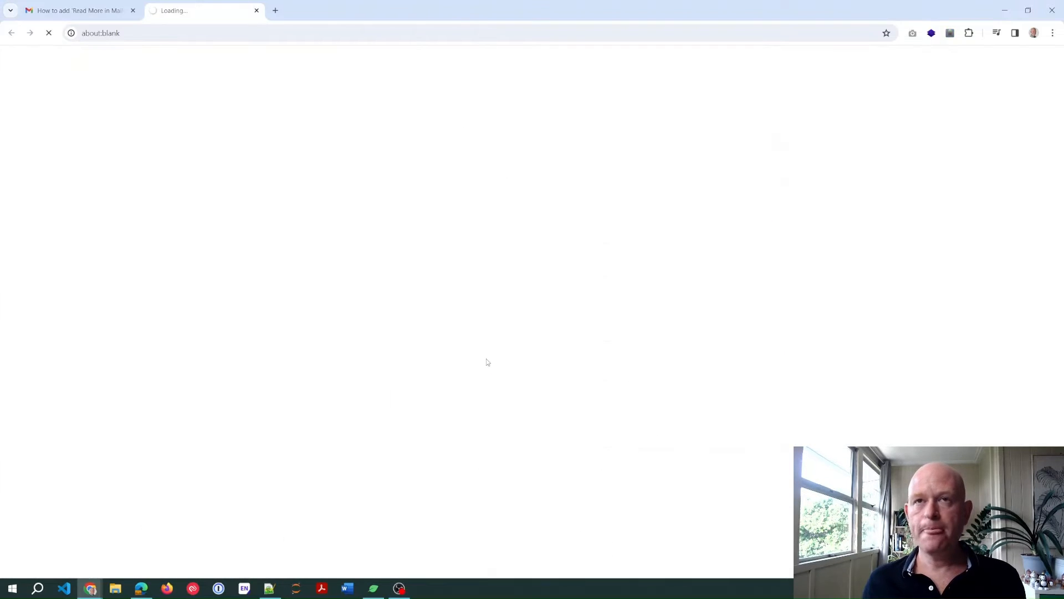
scroll(492, 345, down, 2)
scroll(497, 345, up, 2)
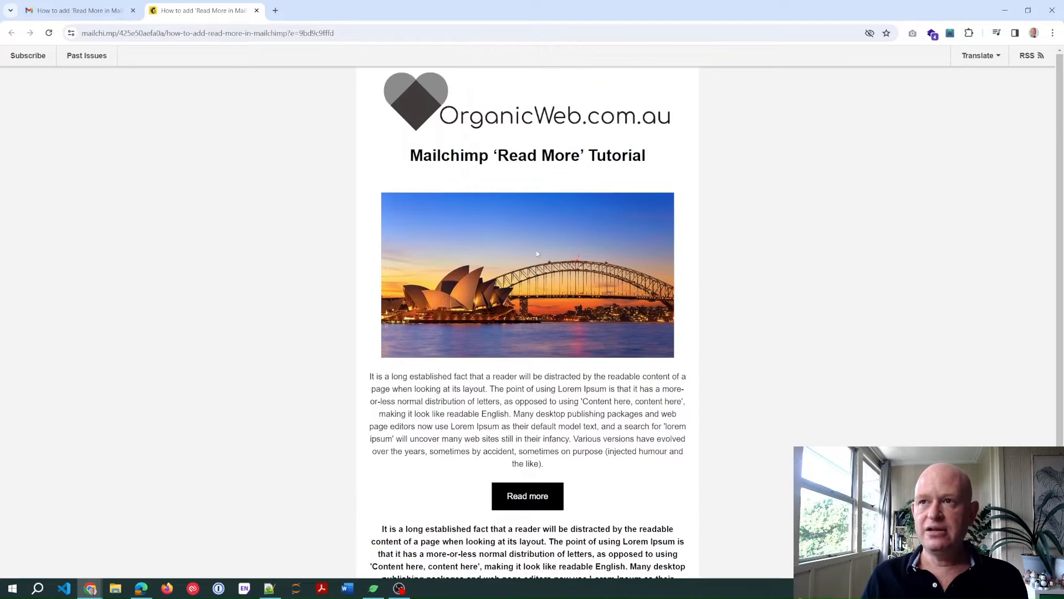
scroll(555, 383, down, 2)
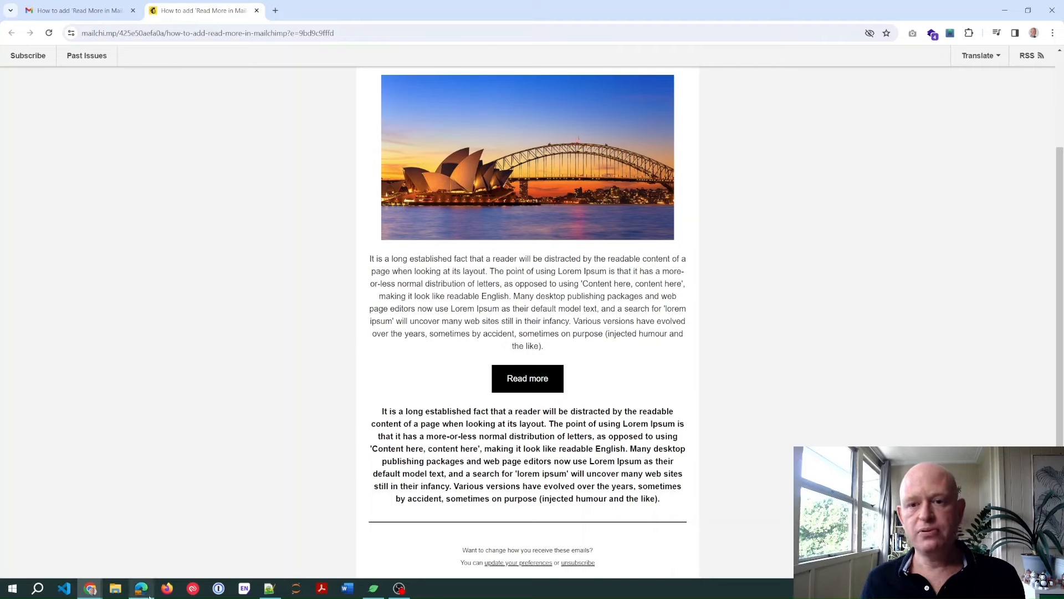
Switch to the Mailchimp campaign editor in Edge, duplicate the paragraph block below the image, and make the copy's text bold.
click(140, 587)
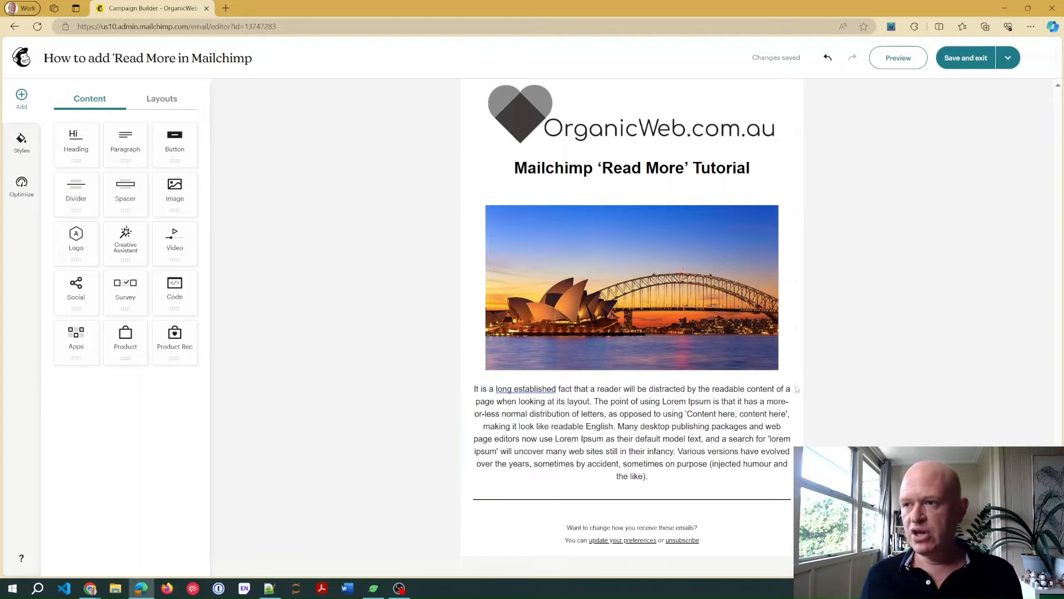
click(776, 402)
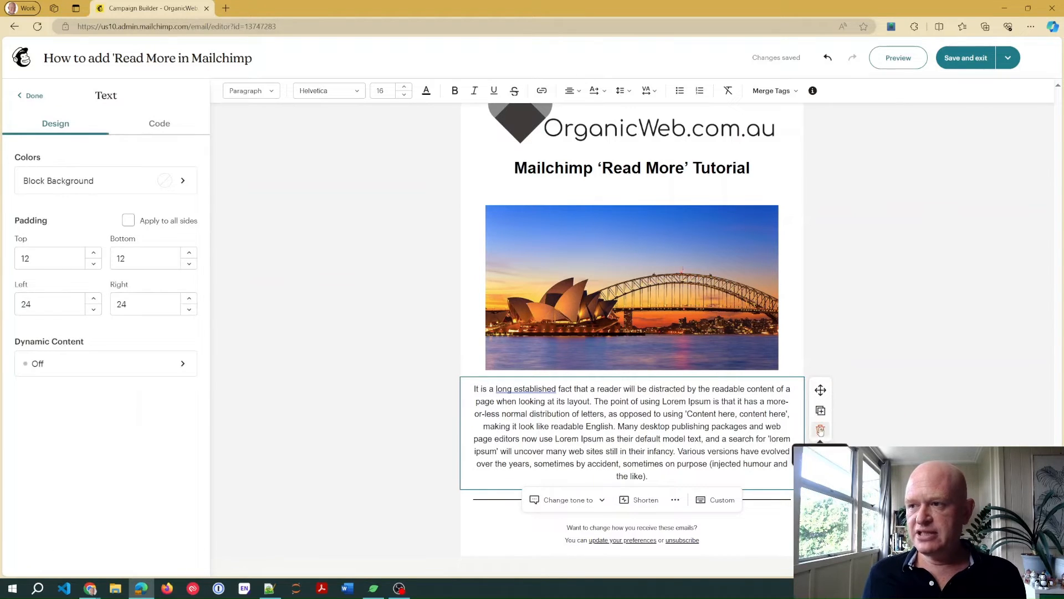
click(821, 412)
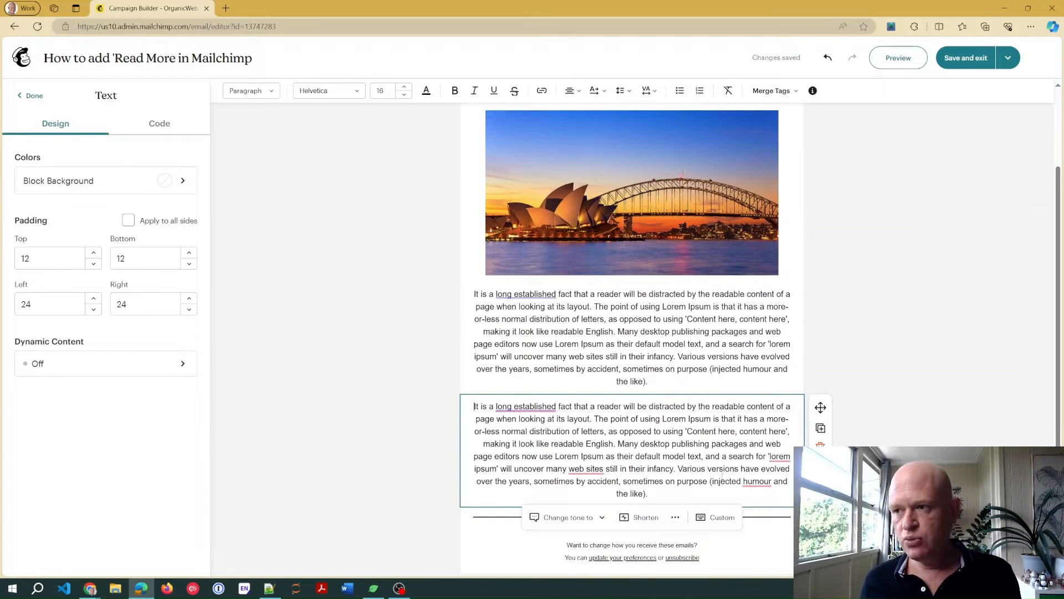
drag(667, 499, 471, 404)
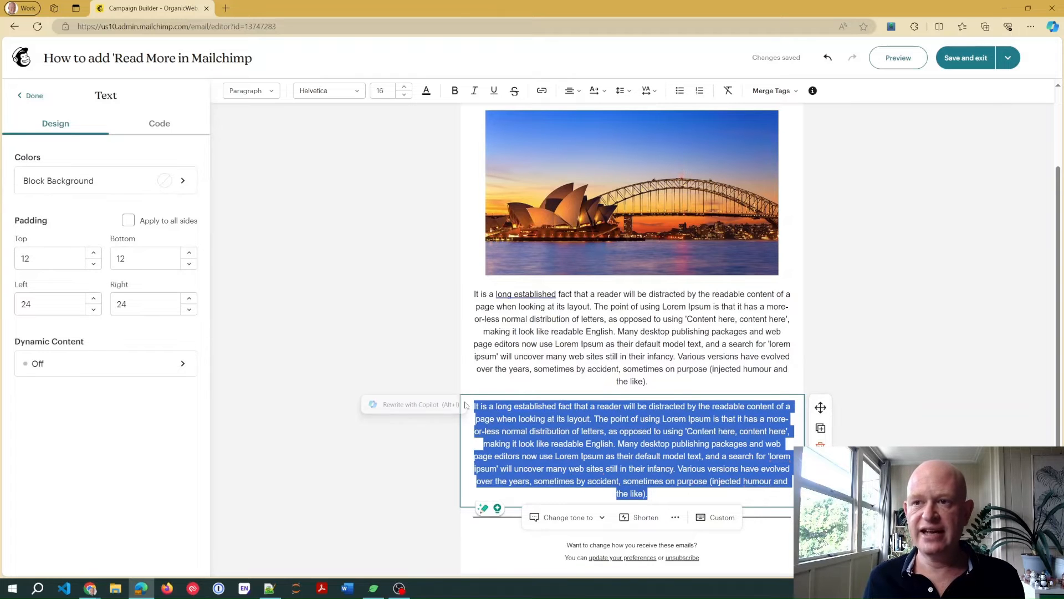
click(454, 90)
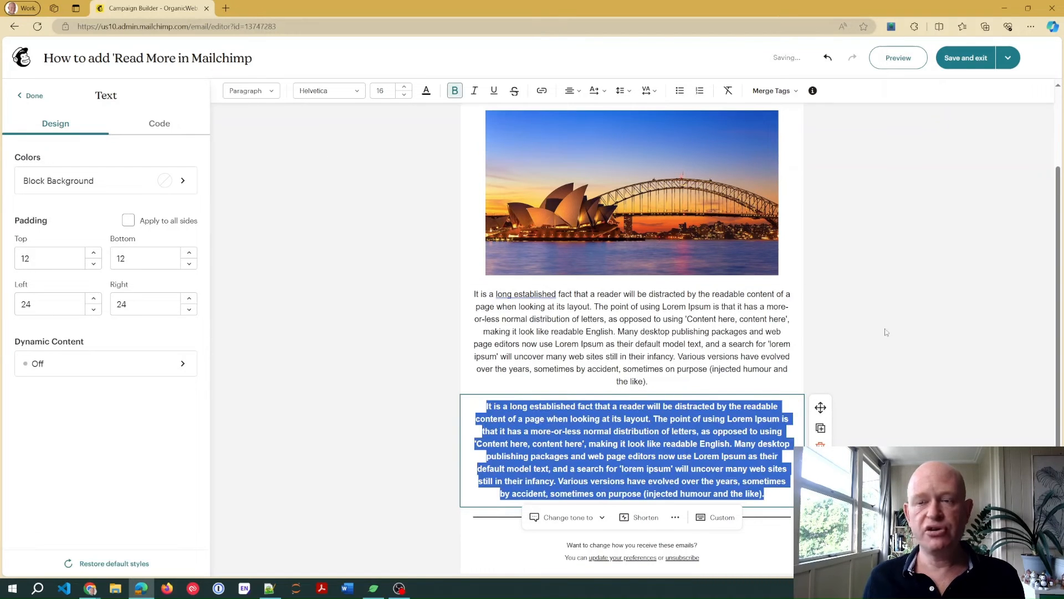
click(1013, 339)
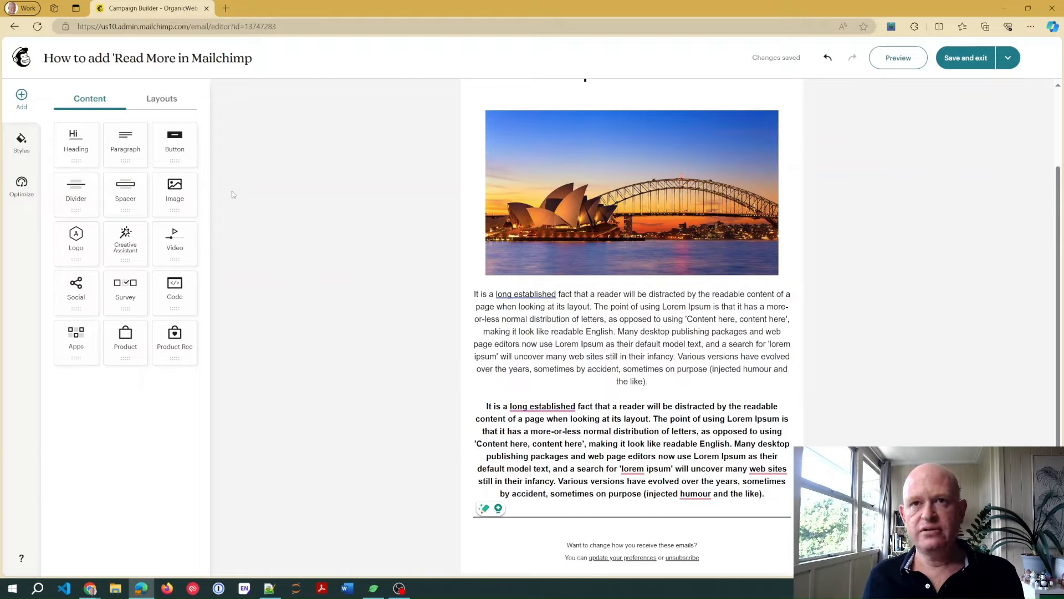
Insert a Code block between the two paragraphs and replace its placeholder HTML with *|IF:ARCHIVE_PAGE|*.
drag(174, 289, 495, 392)
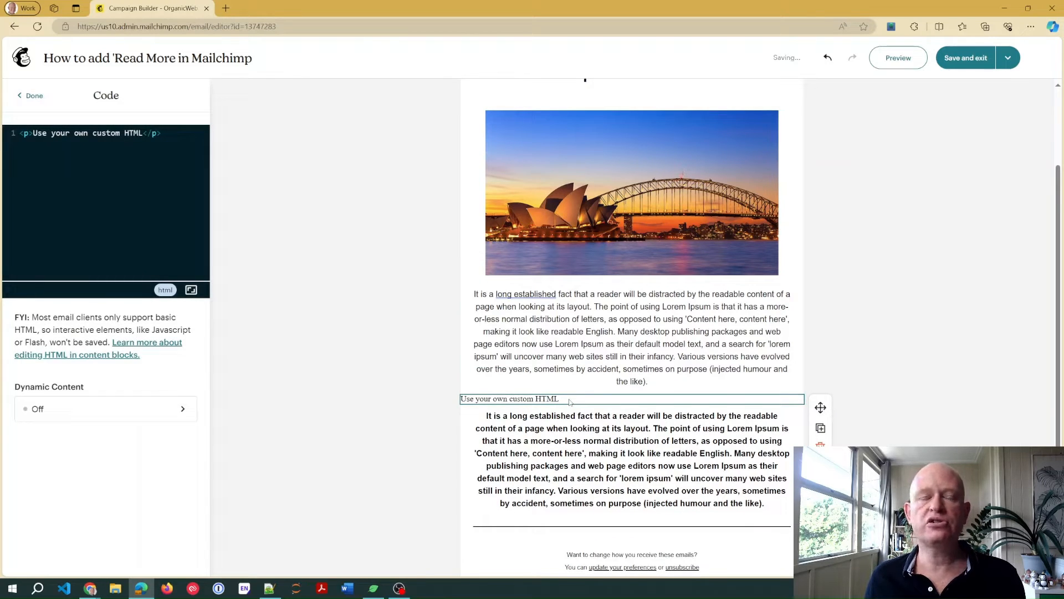
key(alt+Tab)
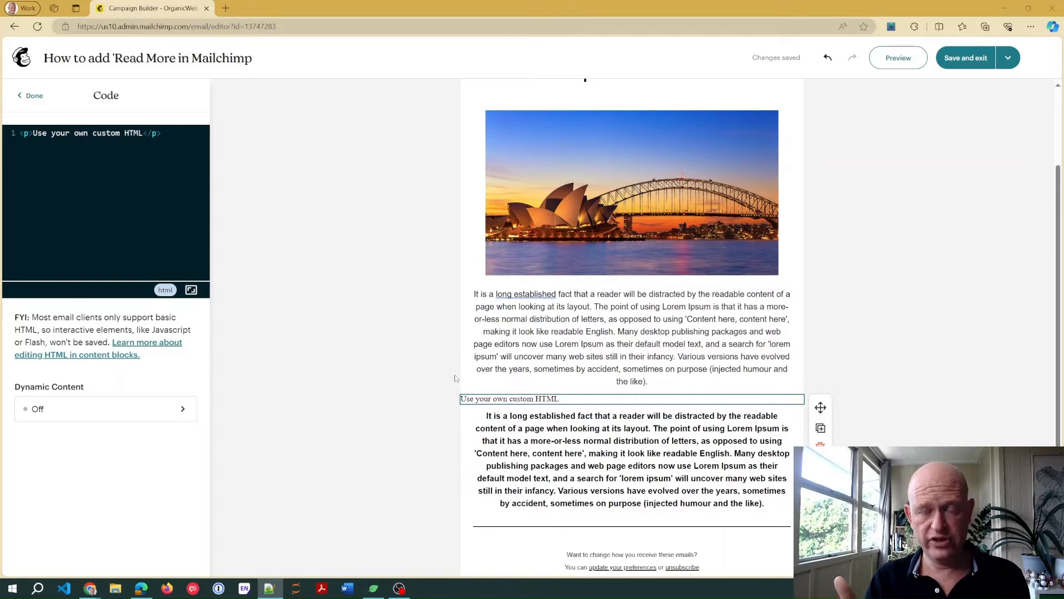
click(557, 398)
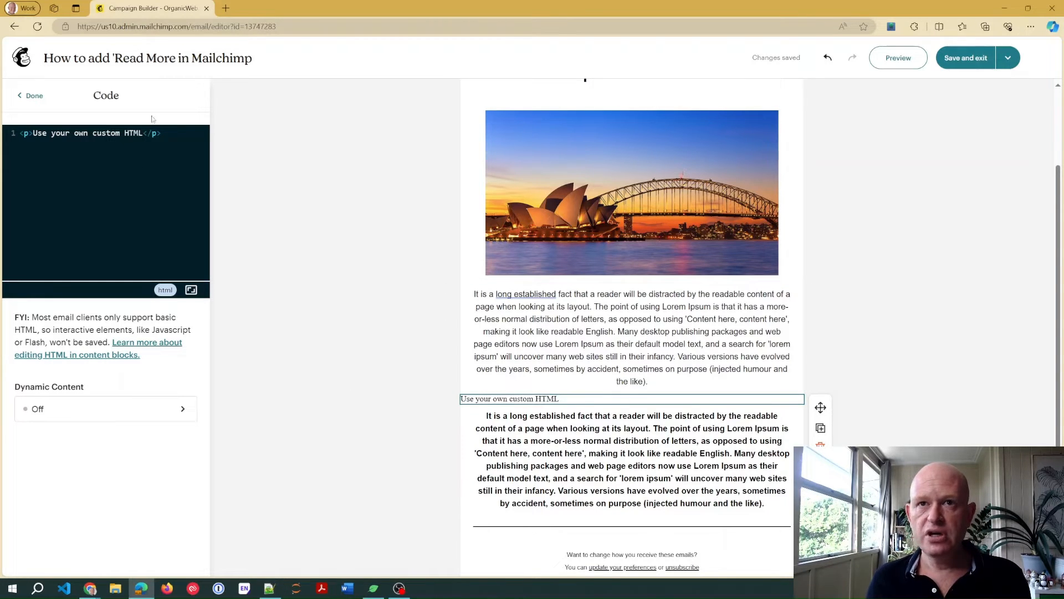
drag(171, 134, 19, 134)
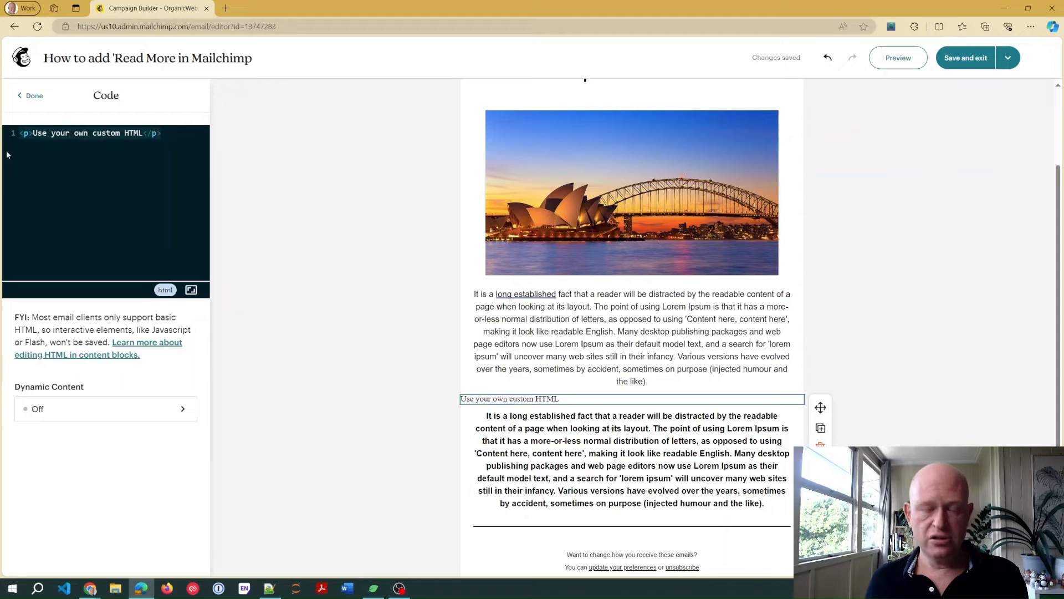
text(*|IF:ARCHIVE_PAGE|*)
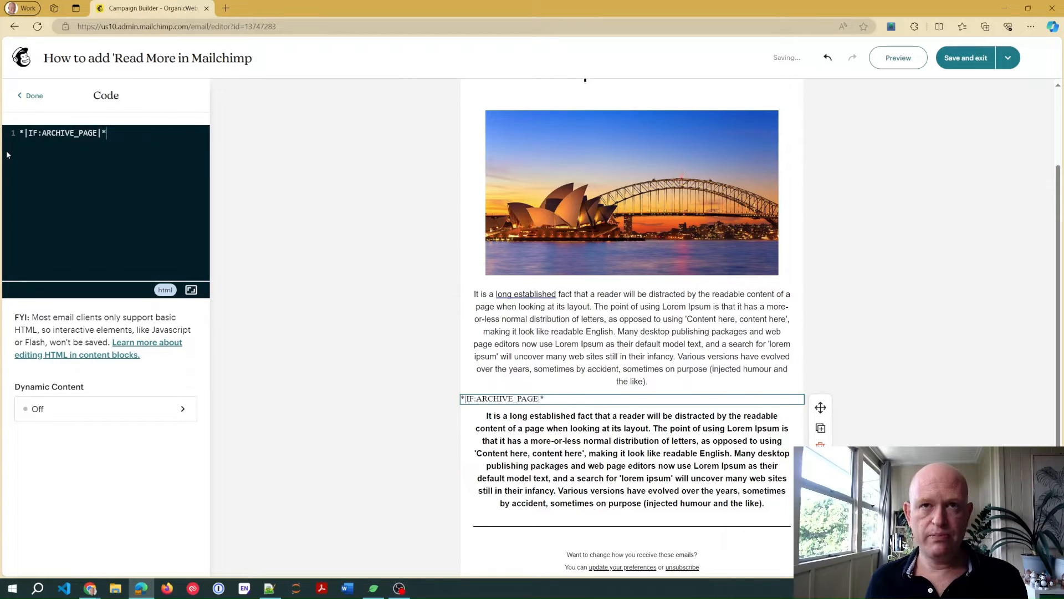
click(26, 96)
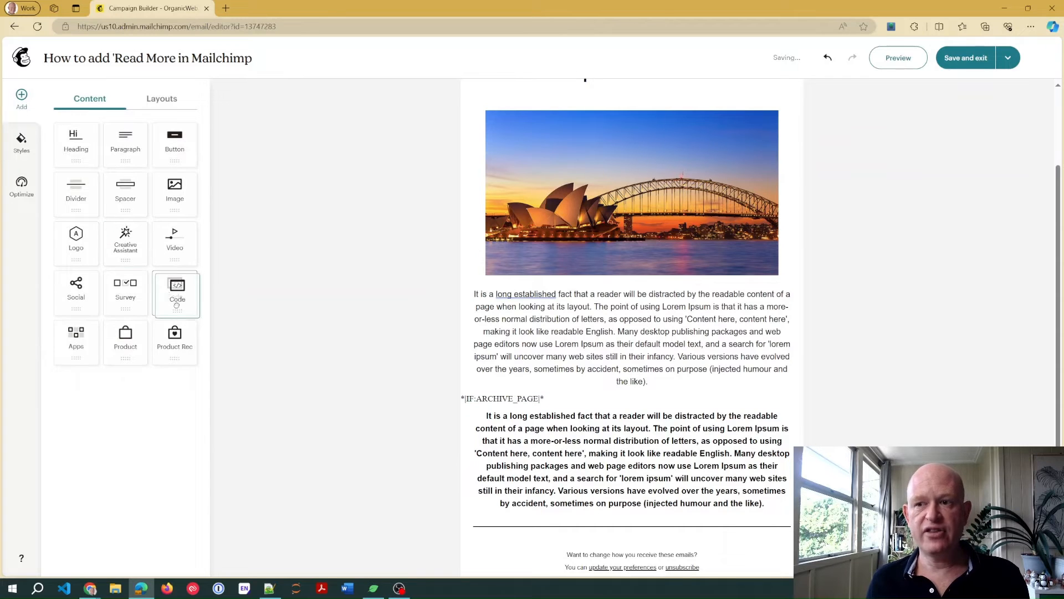
Insert a Code block directly below the bold paragraph and replace its placeholder HTML with *|END:IF|*.
drag(175, 290, 501, 502)
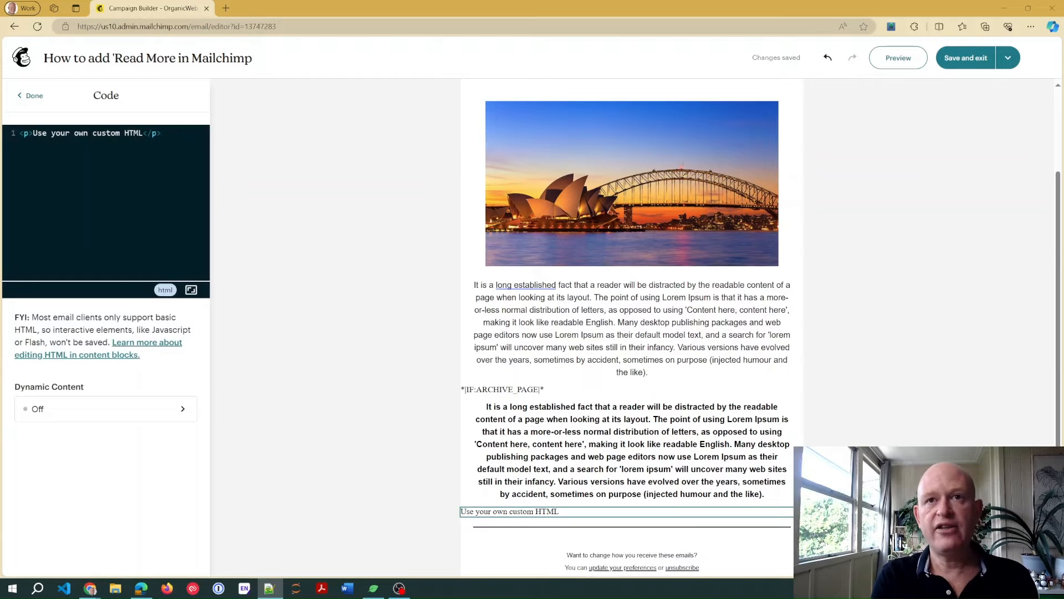
drag(174, 135, 20, 133)
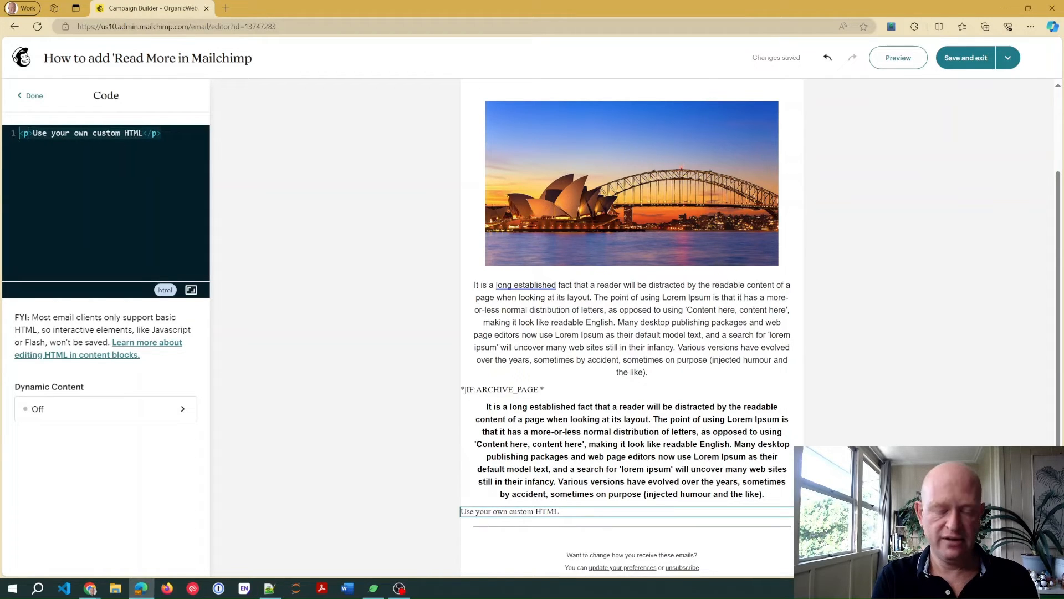
text(*|END:IF|*)
click(31, 95)
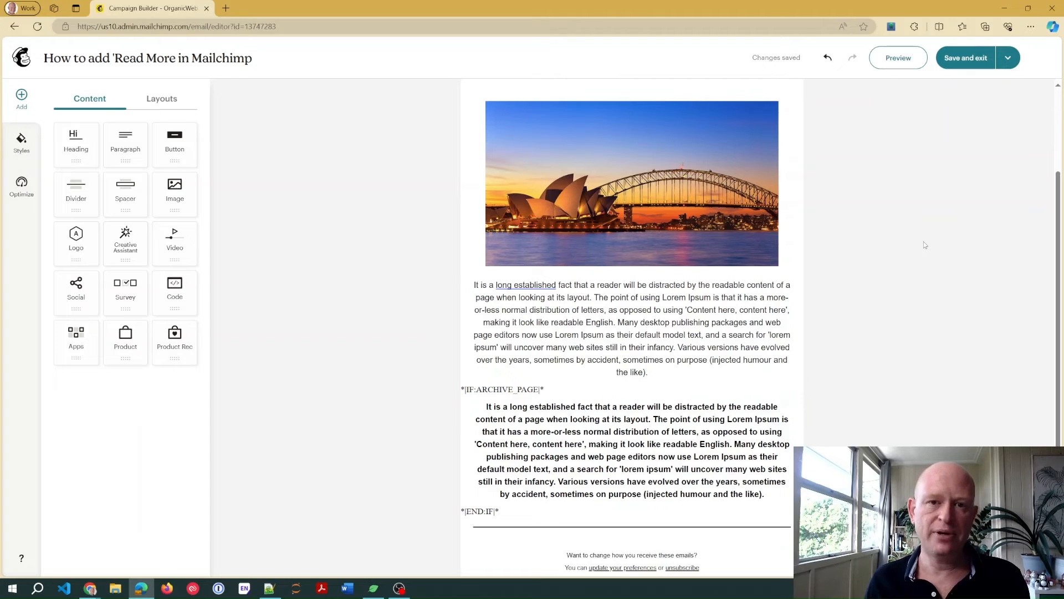
Add a Button block between the first paragraph and the IF:ARCHIVE_PAGE code, labelled "Read more".
drag(179, 154, 647, 387)
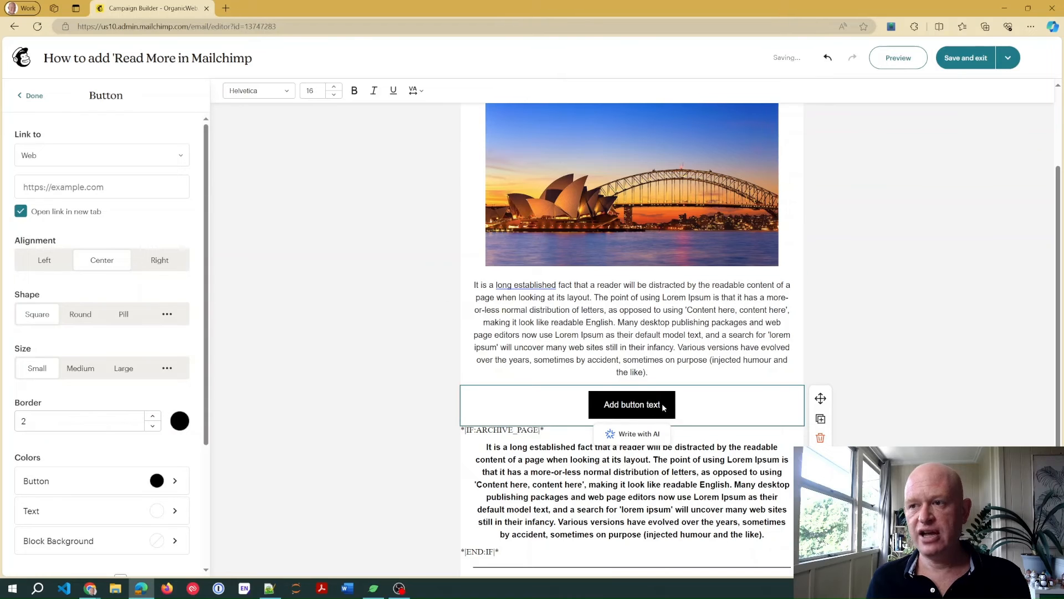
drag(601, 406, 677, 409)
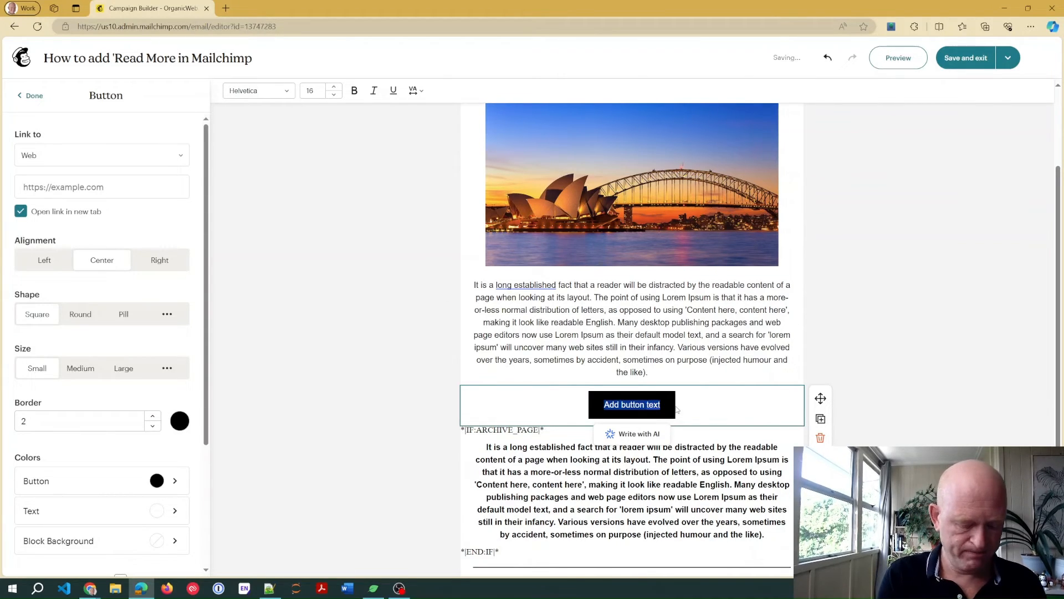
text(Read more)
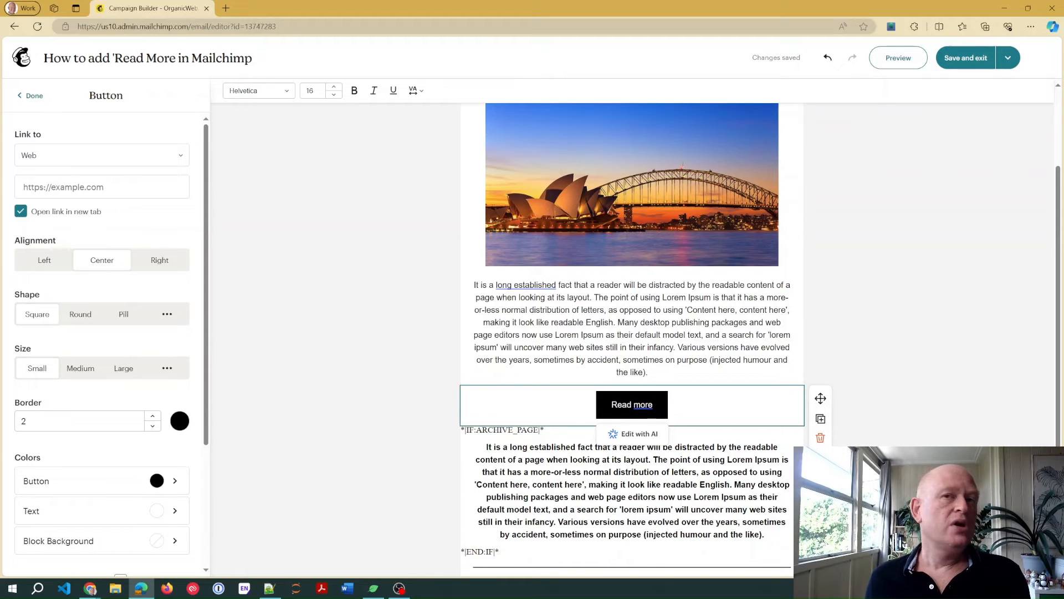
Set the Read more button's web link to *|ARCHIVE|* and finish editing the block.
key(alt+Tab)
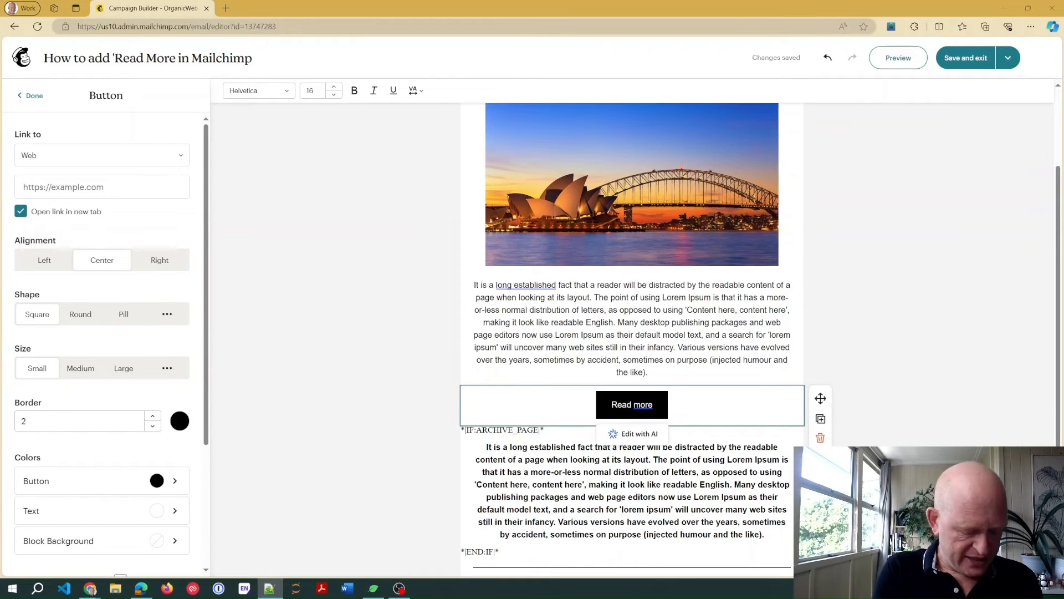
click(137, 190)
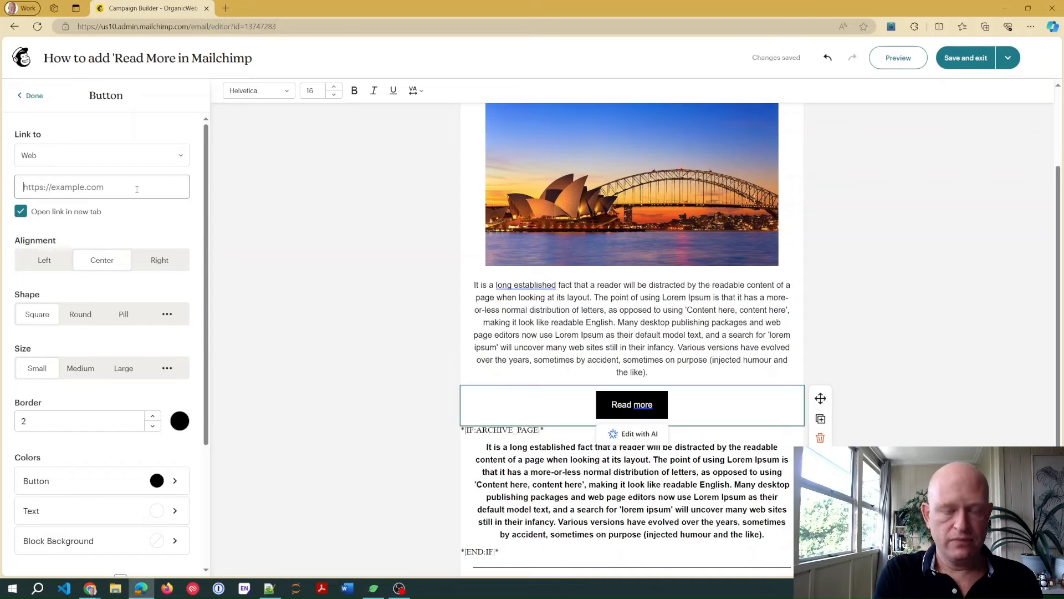
text(*|ARCHIVE|*)
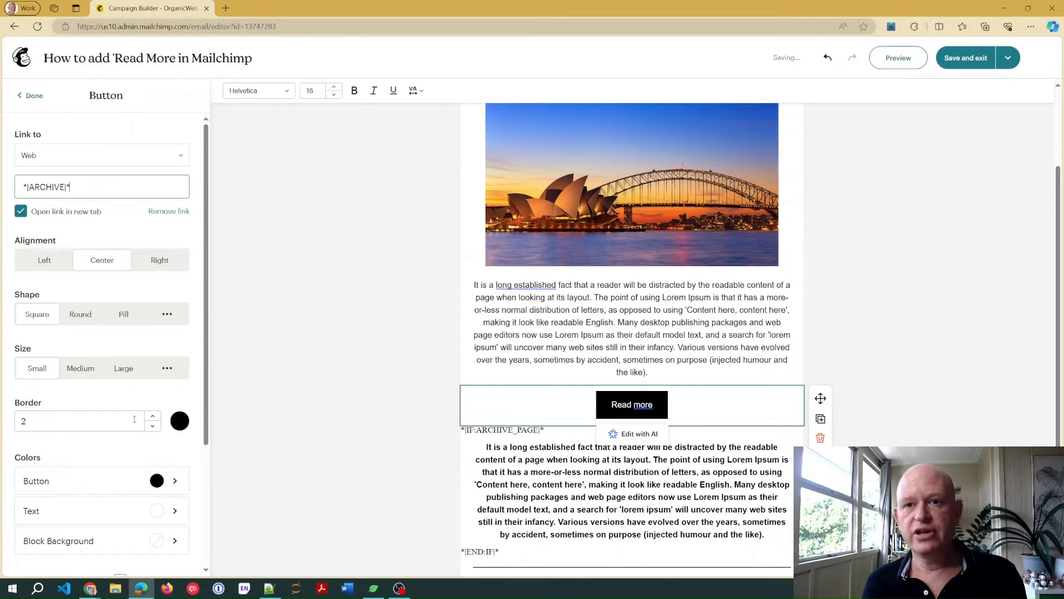
scroll(166, 368, down, 3)
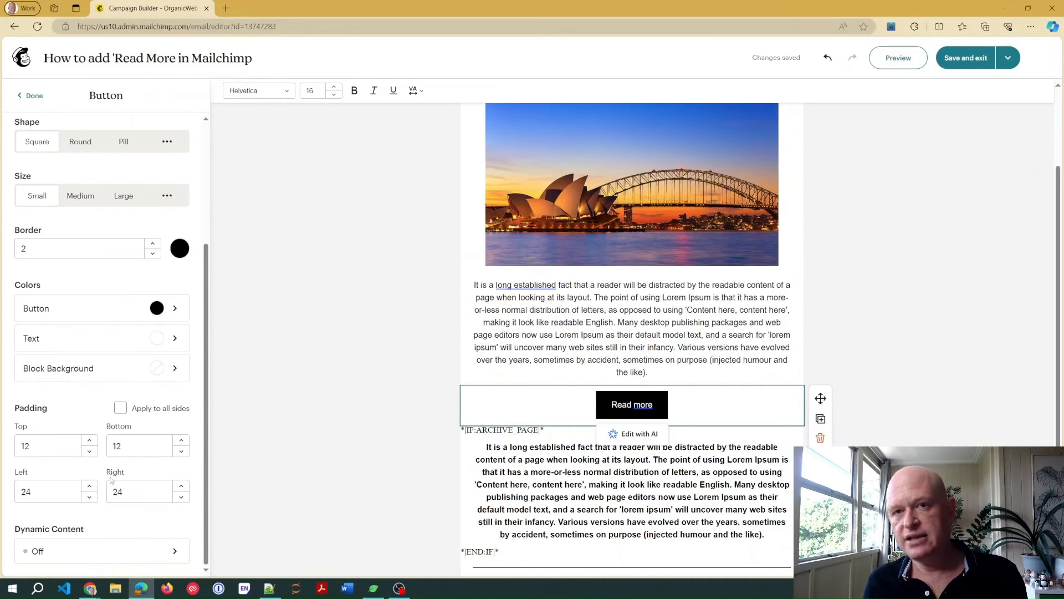
scroll(53, 172, up, 3)
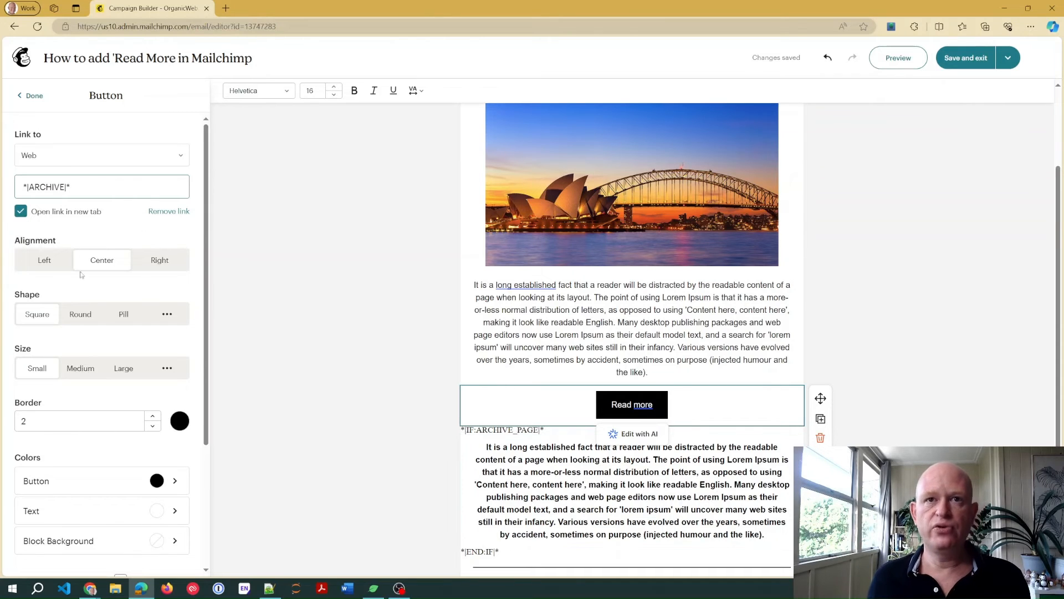
click(30, 95)
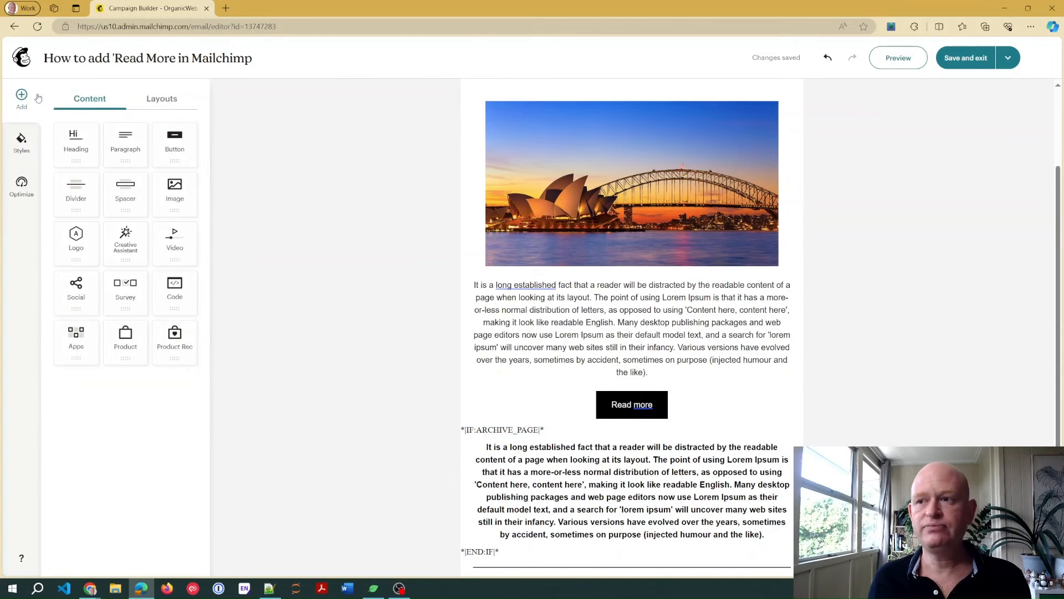
Look over the finished email layout and preview its desktop version down to the footer.
scroll(570, 313, down, 1)
scroll(570, 313, up, 3)
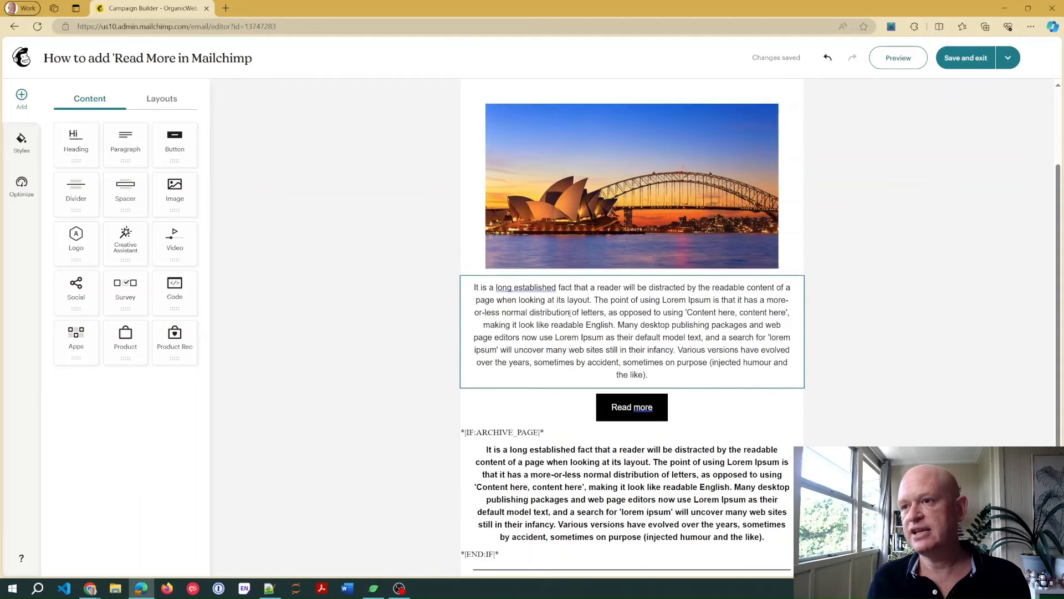
scroll(570, 313, down, 3)
scroll(570, 313, up, 3)
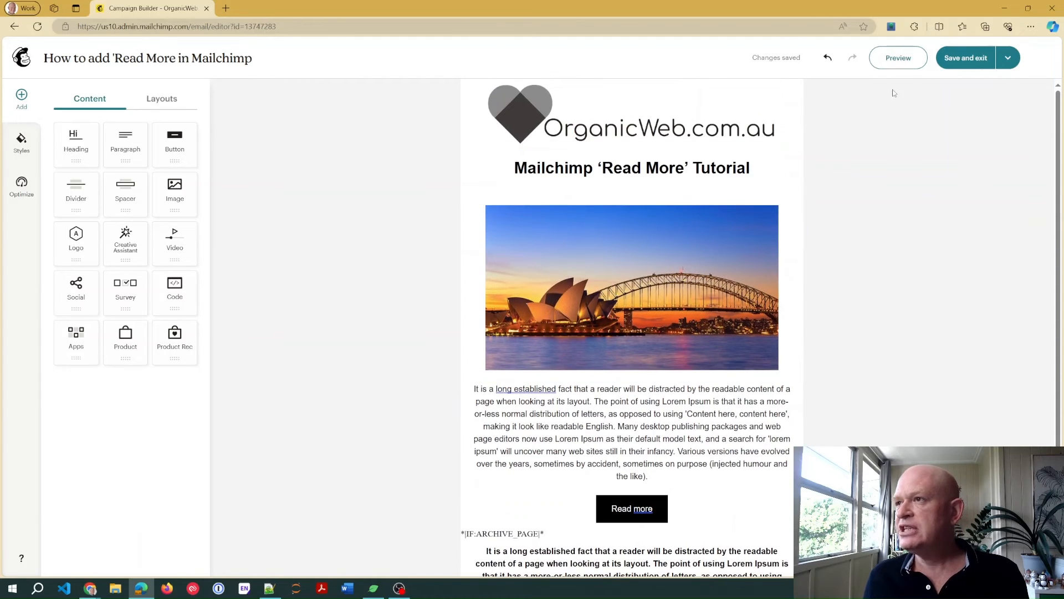
click(899, 59)
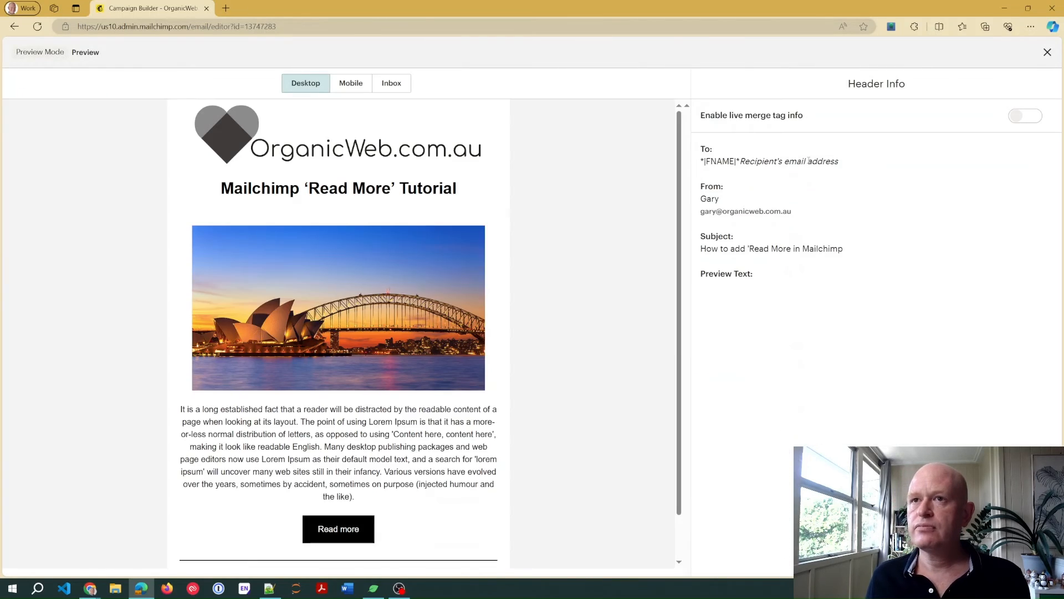
scroll(527, 322, down, 1)
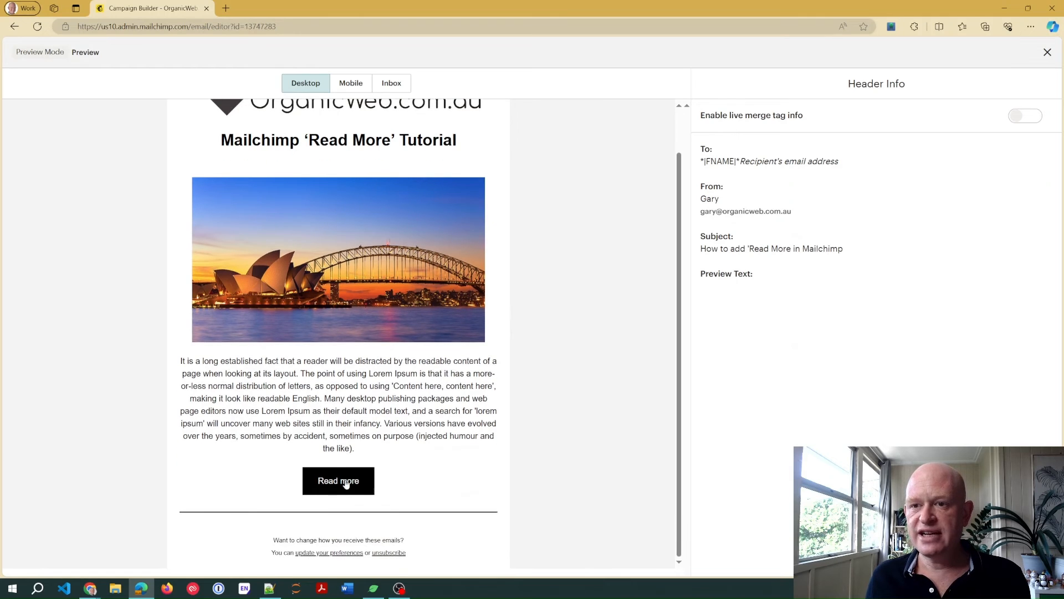
scroll(346, 483, up, 1)
scroll(345, 483, down, 1)
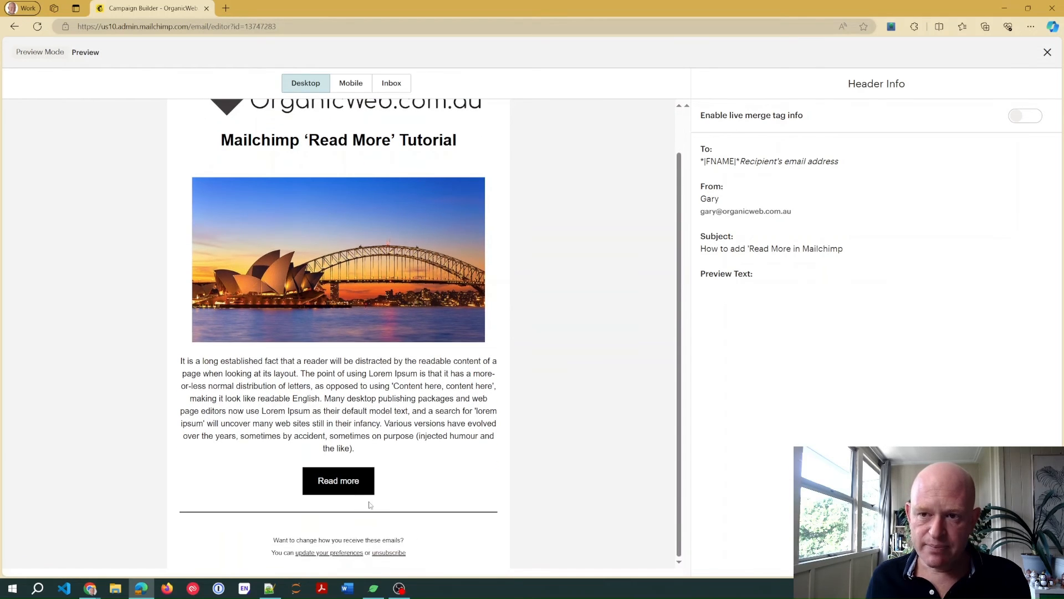
scroll(500, 432, up, 1)
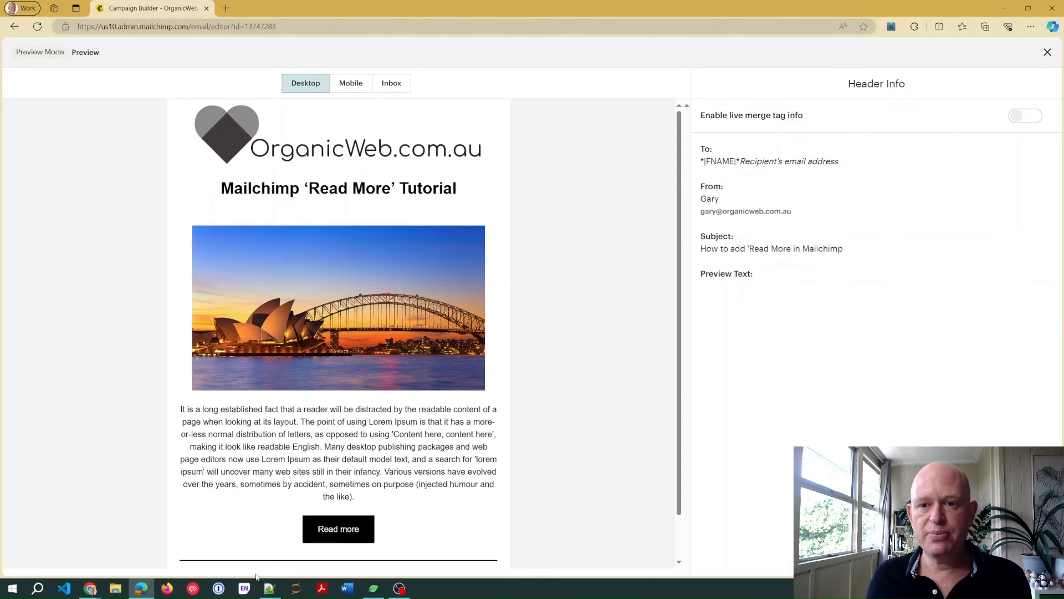
Switch to the received email in Gmail and follow its Read more link to check the full text on the web page.
mouse_move(98, 591)
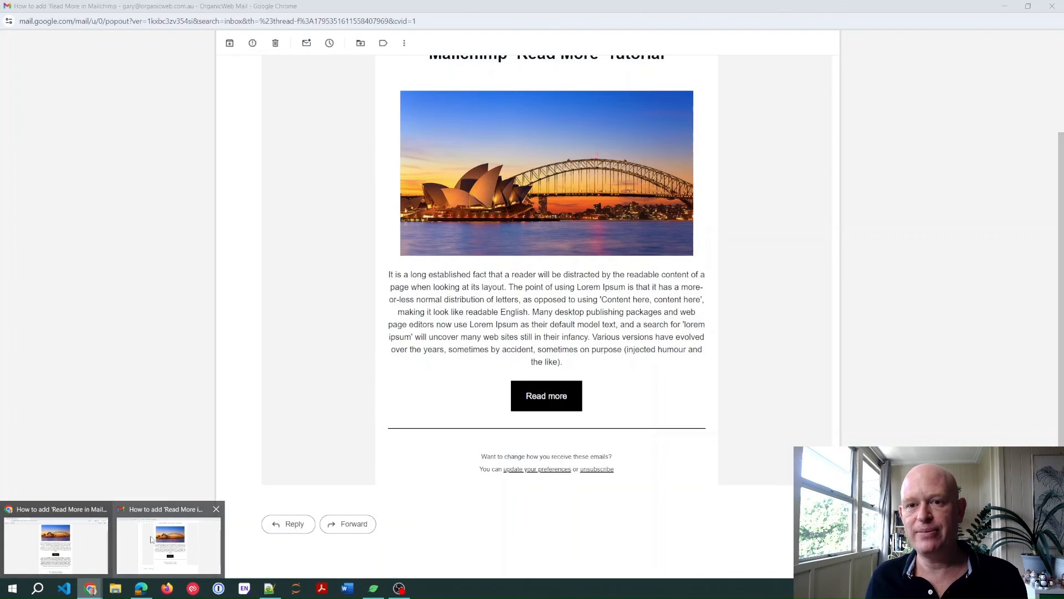
click(151, 539)
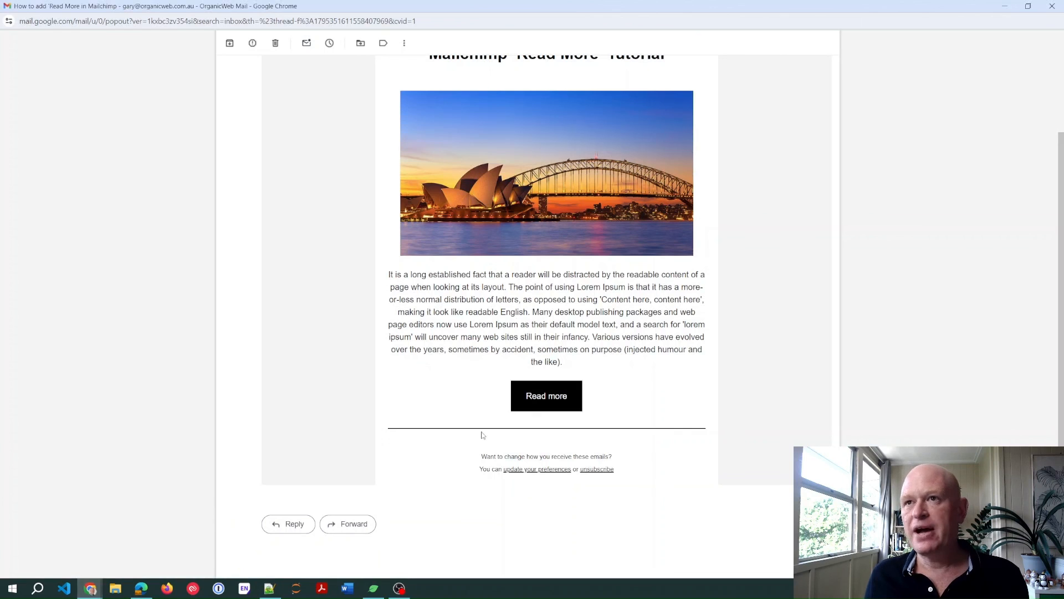
scroll(546, 397, up, 2)
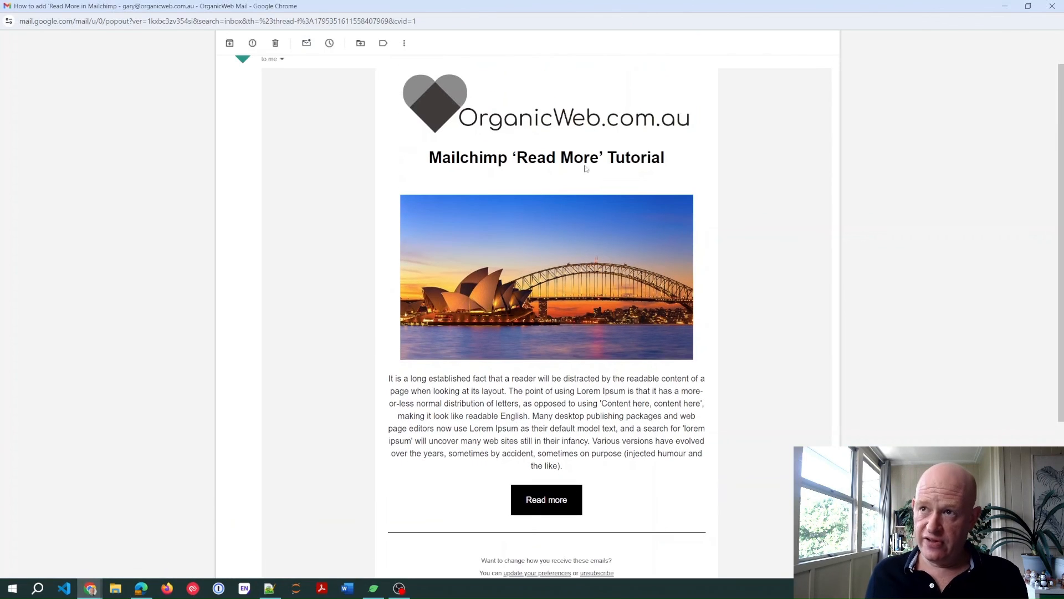
scroll(546, 518, down, 2)
click(565, 400)
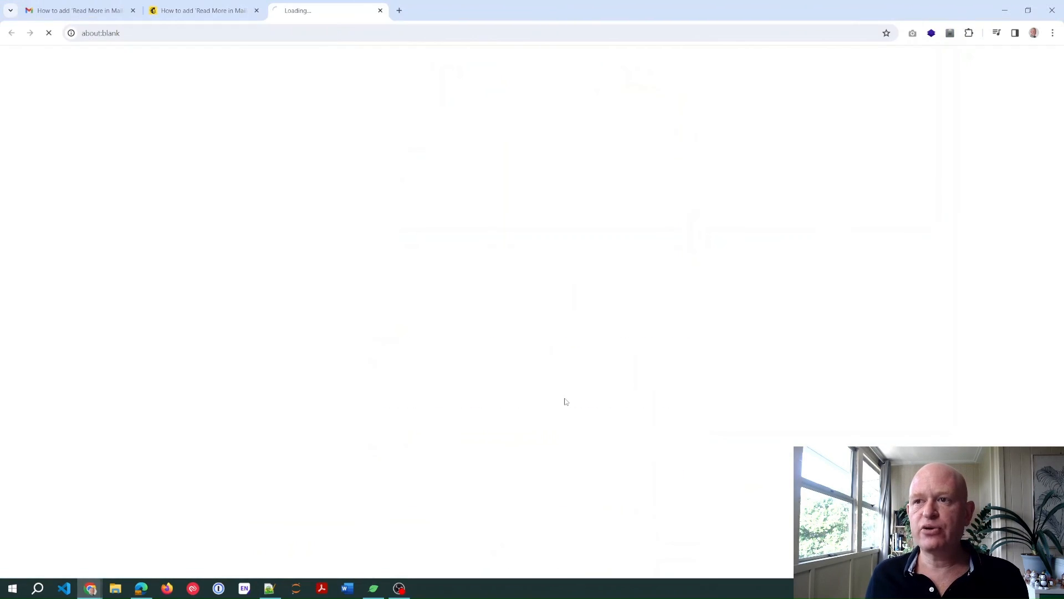
scroll(565, 390, down, 2)
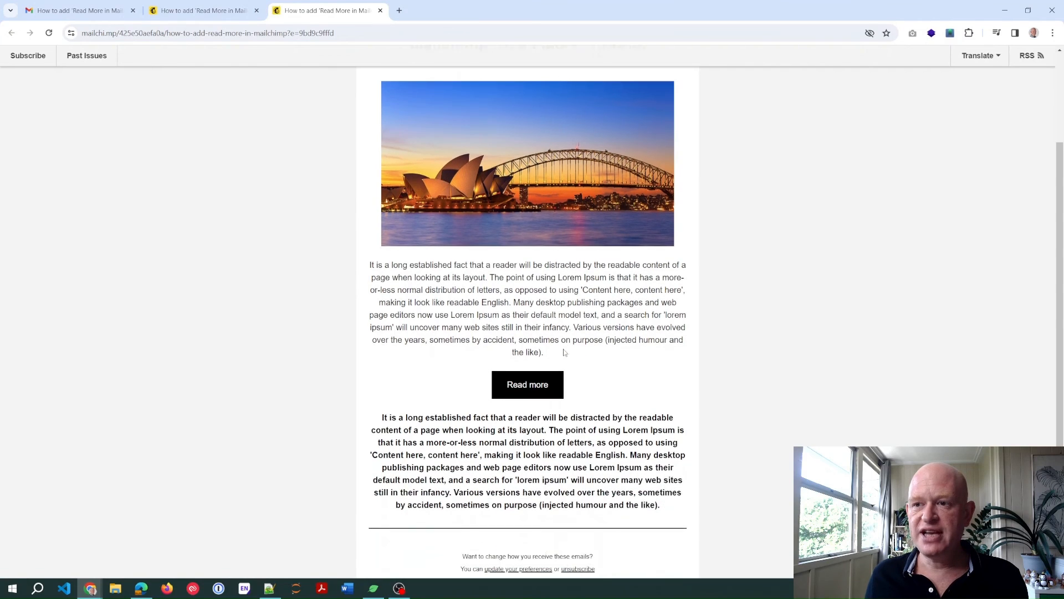